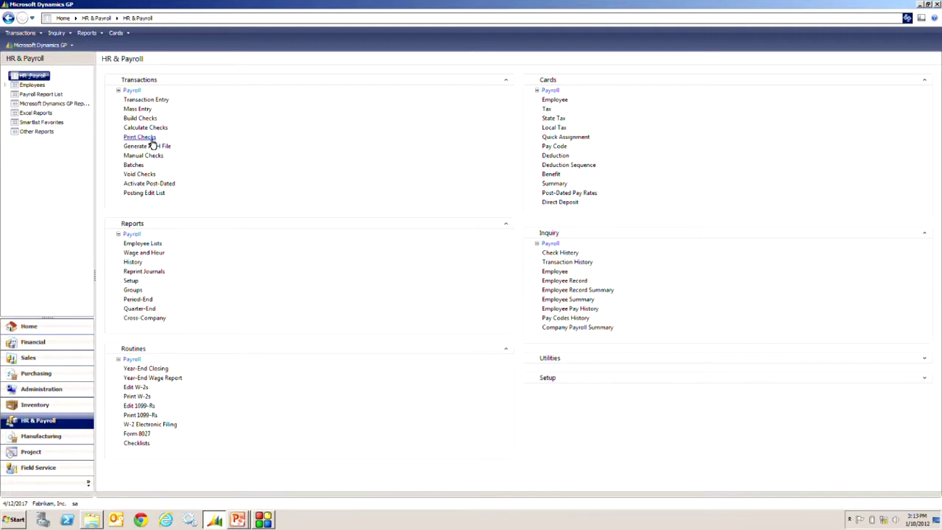
Step: Open Build Checks from HR & Payroll, with the pay run set to Regular Pay
{"action": "left_click", "coordinate": [142, 118]}
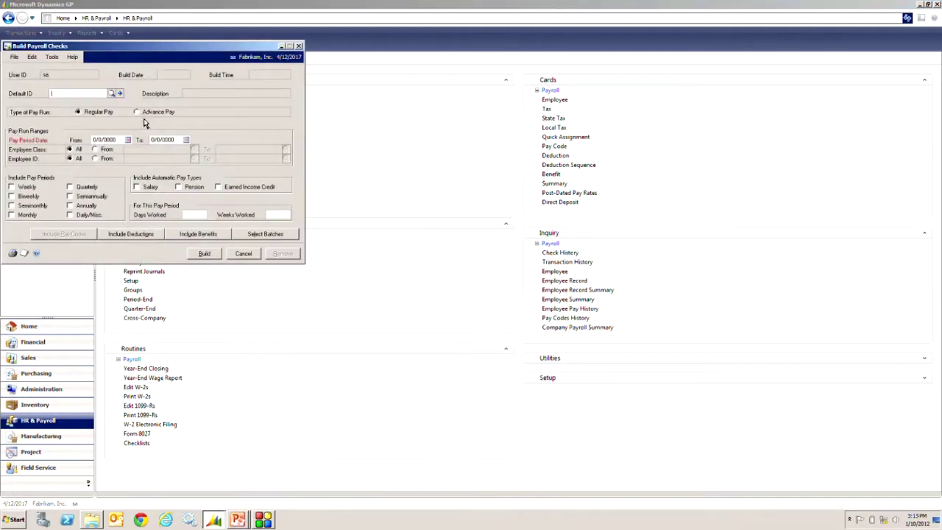
Step: Build checks from the REGULAR defaults, including deductions and benefits, and close the build report
{"action": "left_click", "coordinate": [111, 94]}
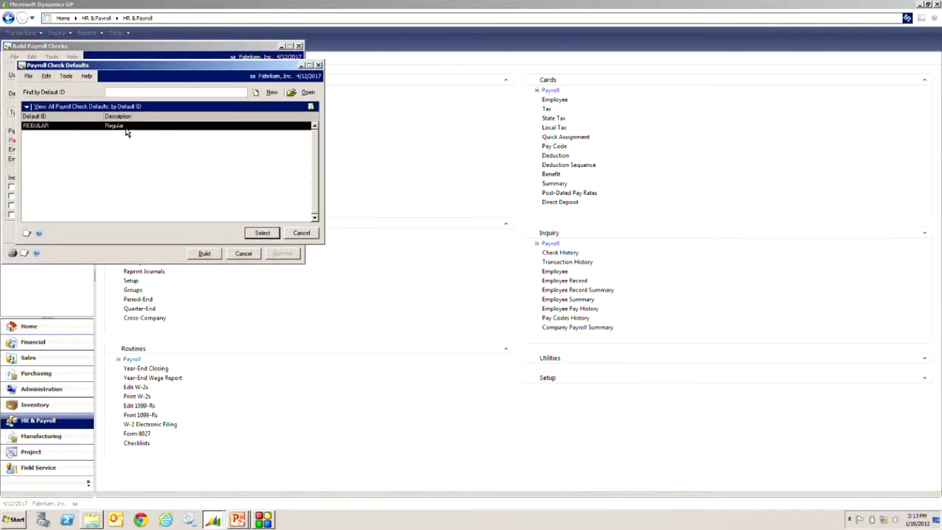
{"action": "double_click", "coordinate": [126, 126]}
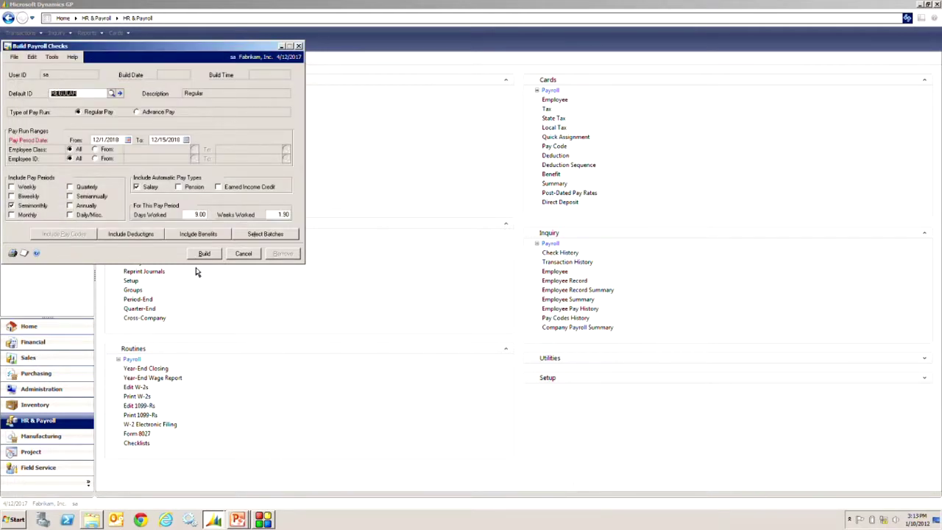
{"action": "left_click", "coordinate": [147, 236]}
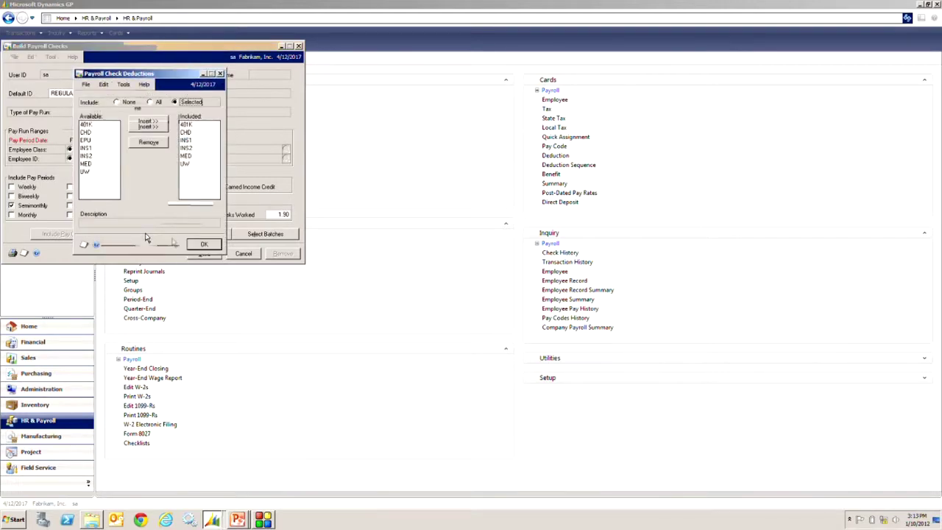
{"action": "left_click", "coordinate": [198, 244]}
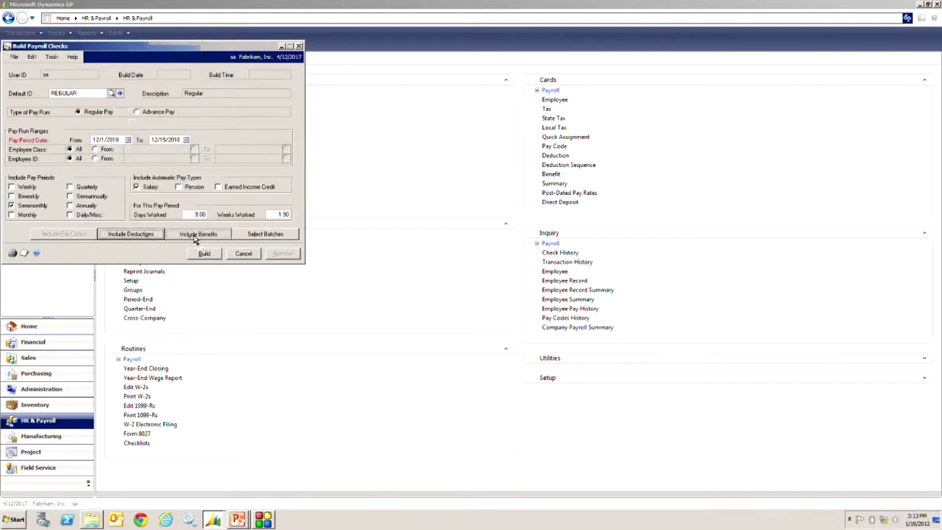
{"action": "left_click", "coordinate": [197, 234]}
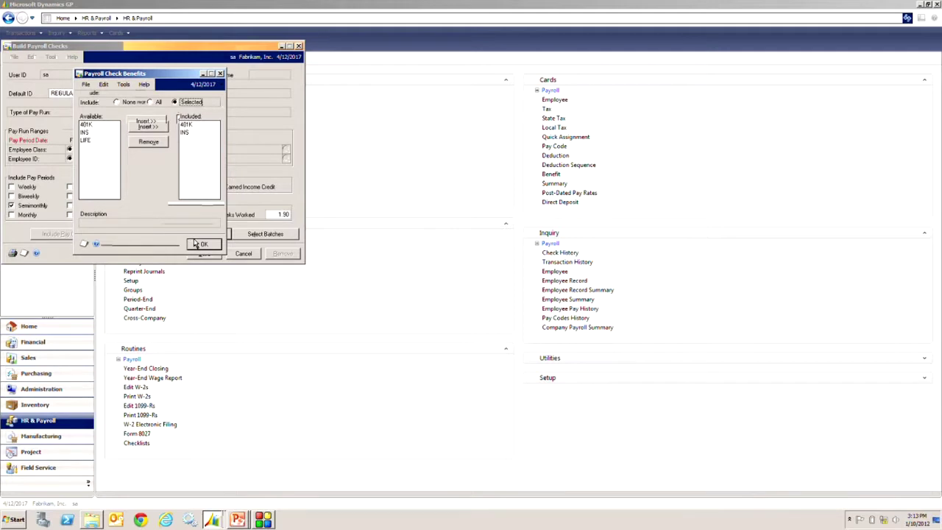
{"action": "left_click", "coordinate": [199, 245]}
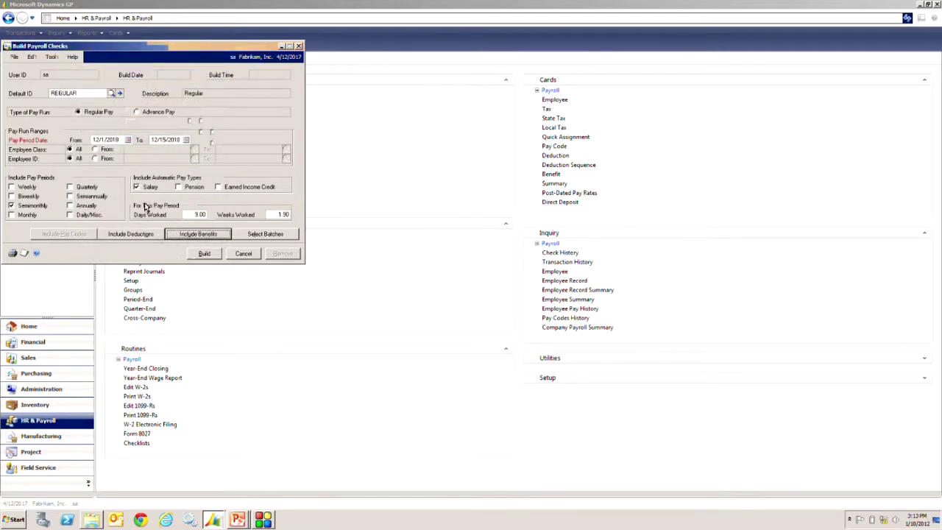
{"action": "left_click", "coordinate": [205, 255]}
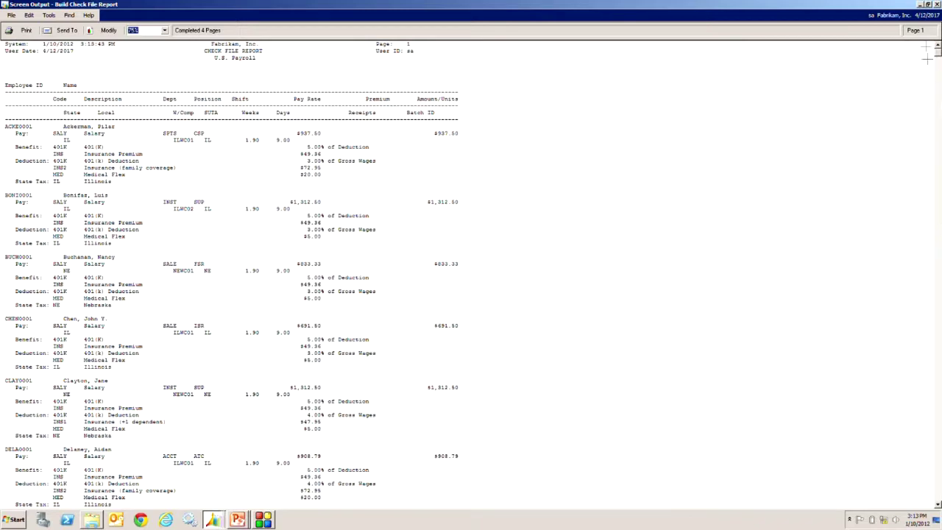
{"action": "left_click", "coordinate": [937, 4]}
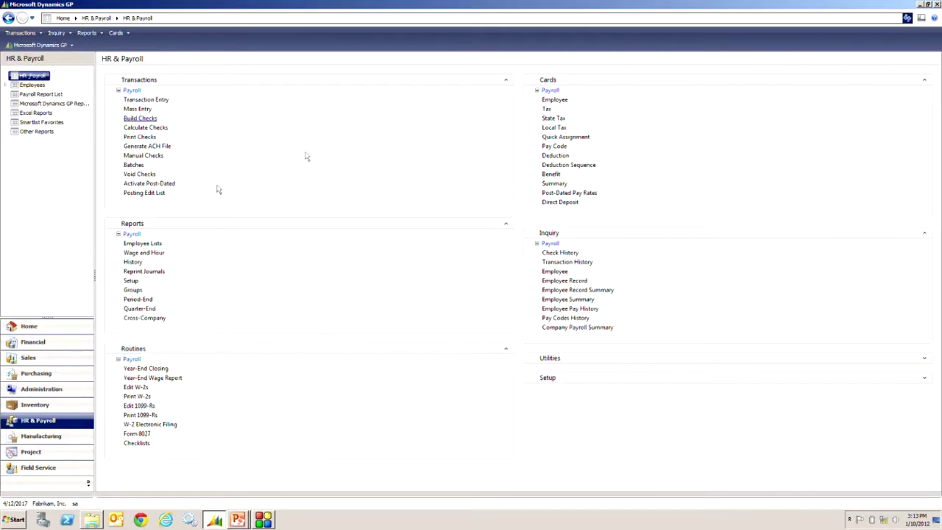
Step: Calculate the payroll checks and review the 10-page Precheck Report on screen
{"action": "left_click", "coordinate": [148, 129]}
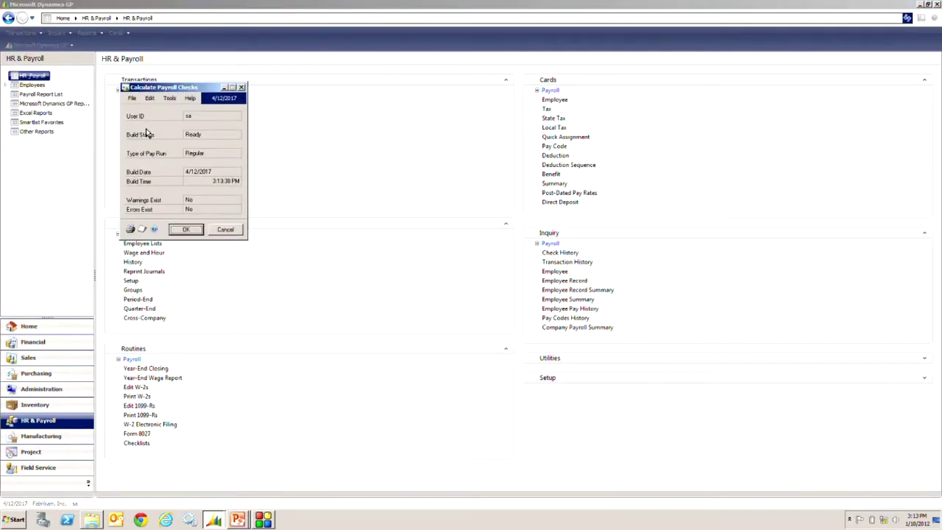
{"action": "left_click", "coordinate": [185, 230]}
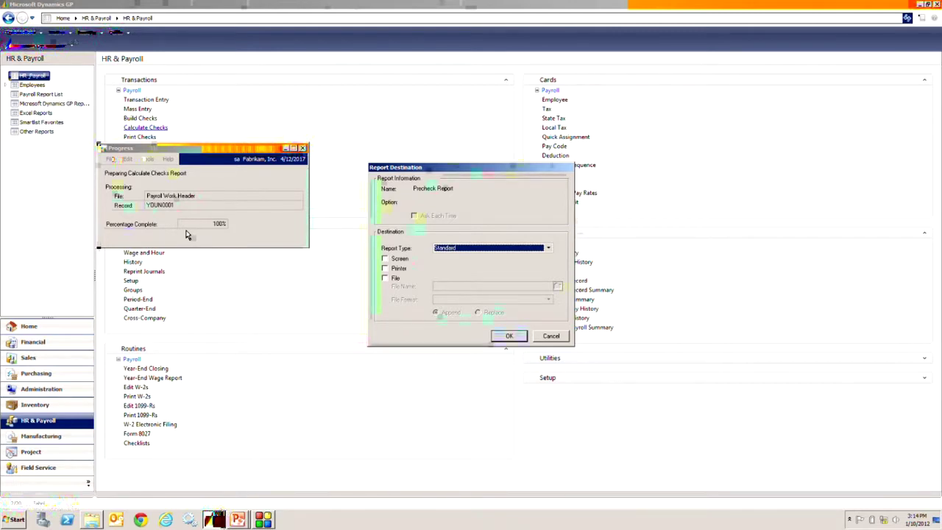
{"action": "left_click", "coordinate": [384, 259]}
{"action": "left_click", "coordinate": [508, 336]}
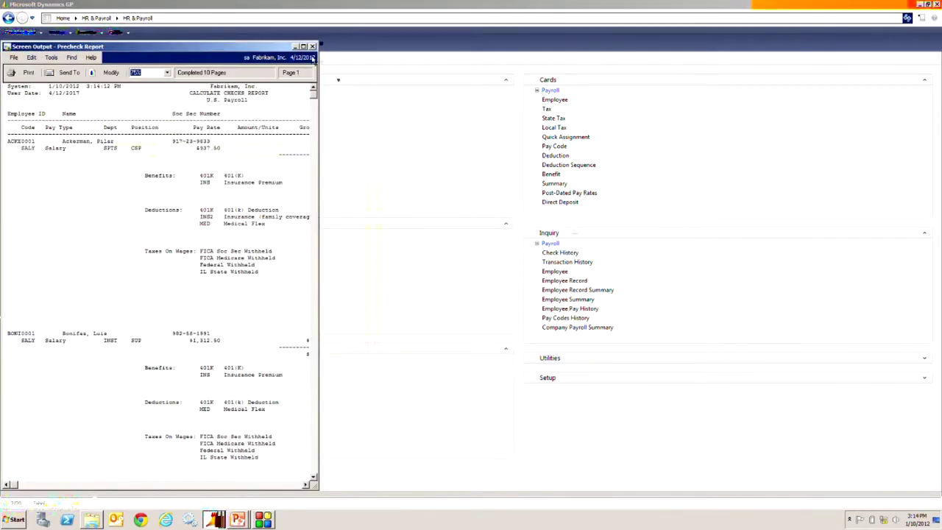
{"action": "left_click", "coordinate": [303, 46]}
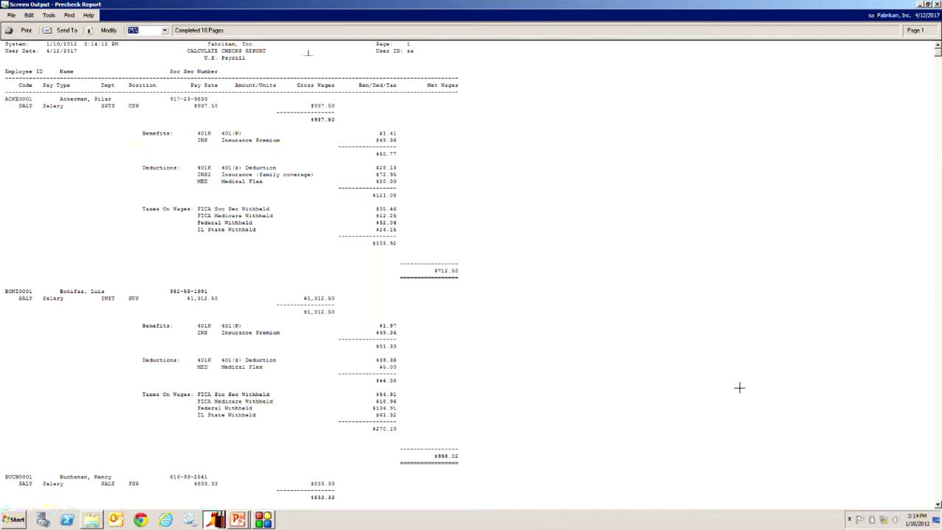
{"action": "left_click", "coordinate": [937, 4]}
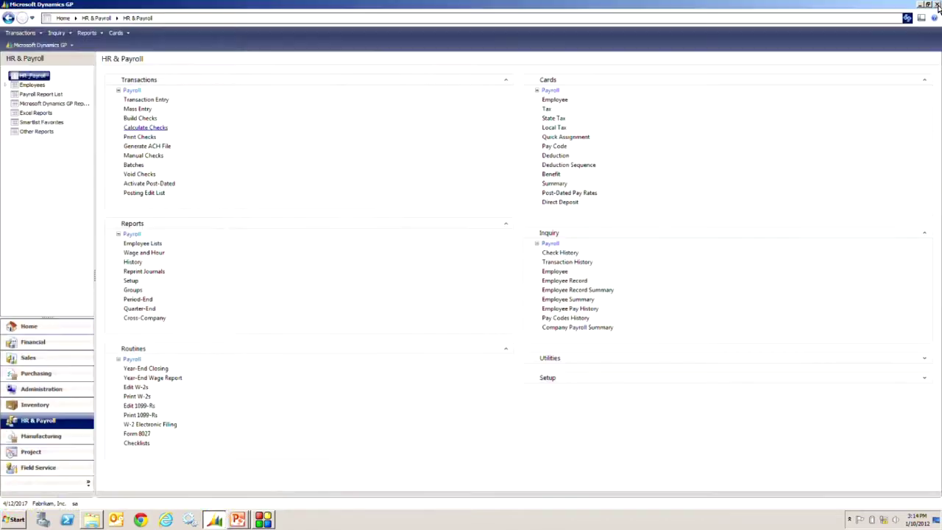
Step: Calculate the employee direct deposits from the Print Payroll Checks window
{"action": "left_click", "coordinate": [139, 137]}
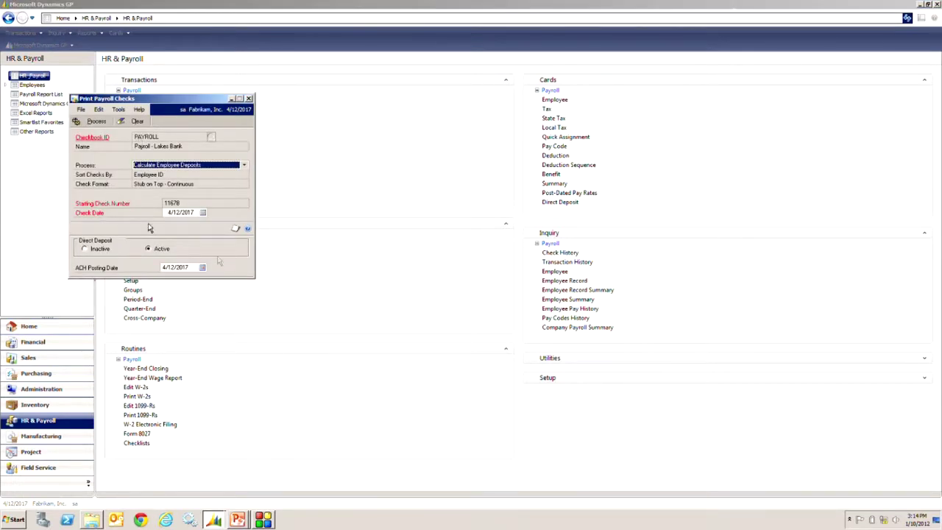
{"action": "left_click", "coordinate": [94, 122]}
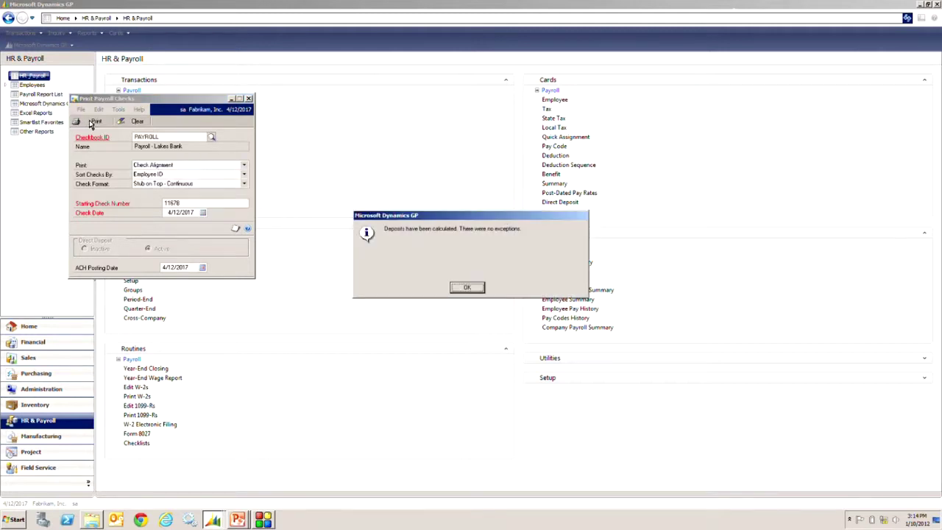
{"action": "left_click", "coordinate": [467, 287]}
{"action": "left_click", "coordinate": [467, 288]}
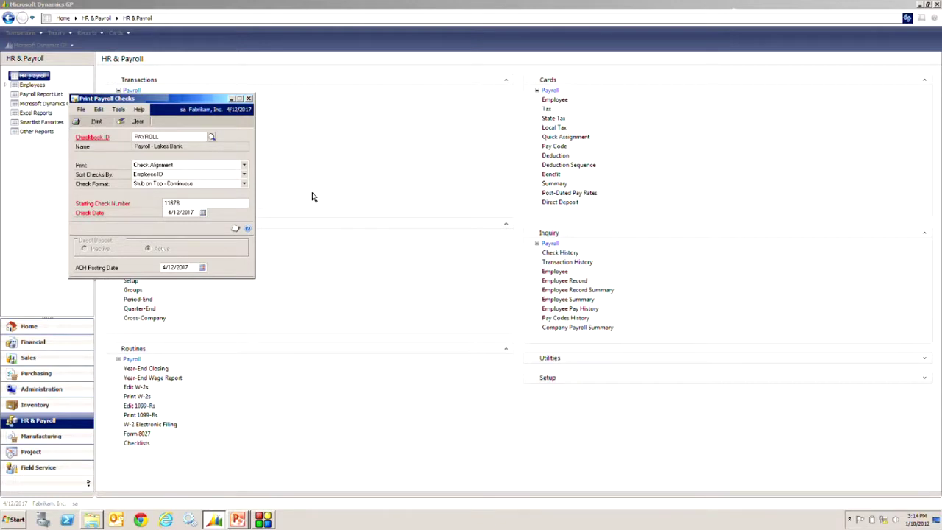
Step: Preview the check alignment form on screen
{"action": "left_click", "coordinate": [92, 121]}
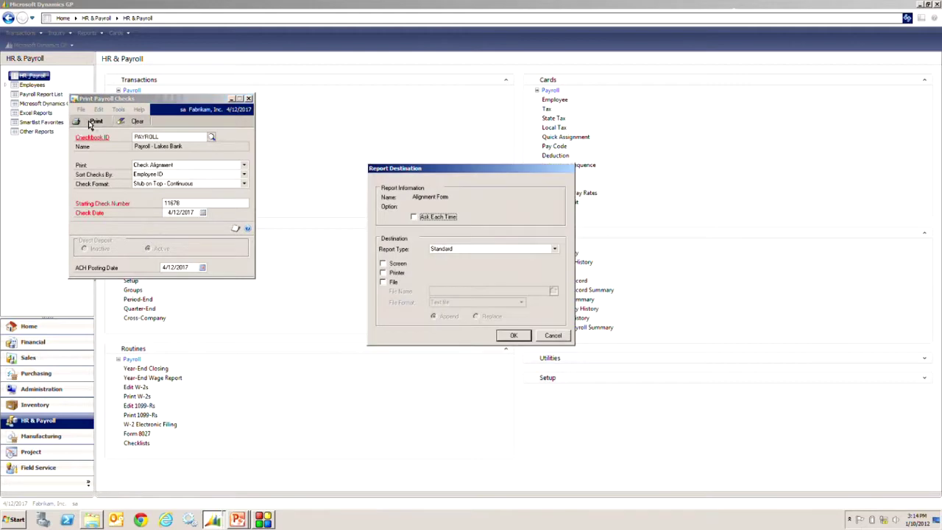
{"action": "left_click", "coordinate": [402, 265]}
{"action": "left_click", "coordinate": [509, 340]}
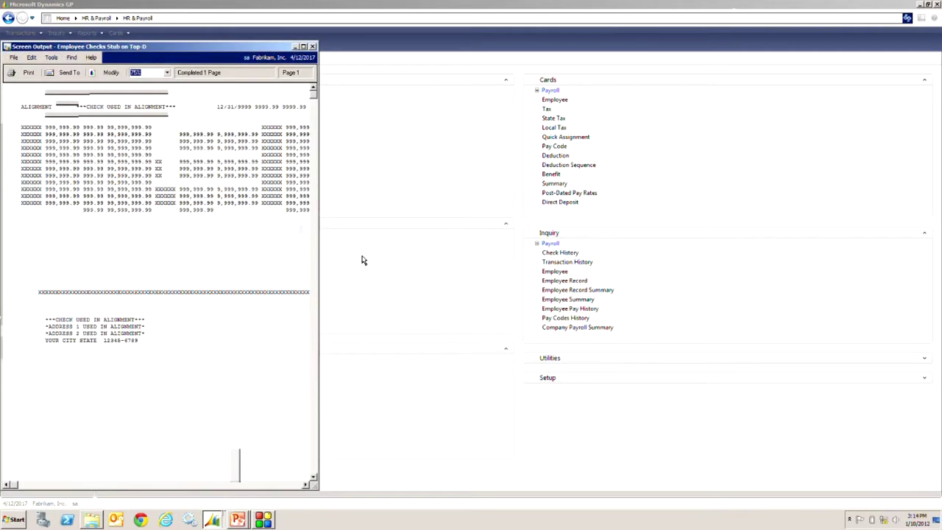
{"action": "left_click", "coordinate": [312, 46]}
Step: Print the payroll checks, starting at 11679, to a 20-page screen report
{"action": "left_click", "coordinate": [245, 167]}
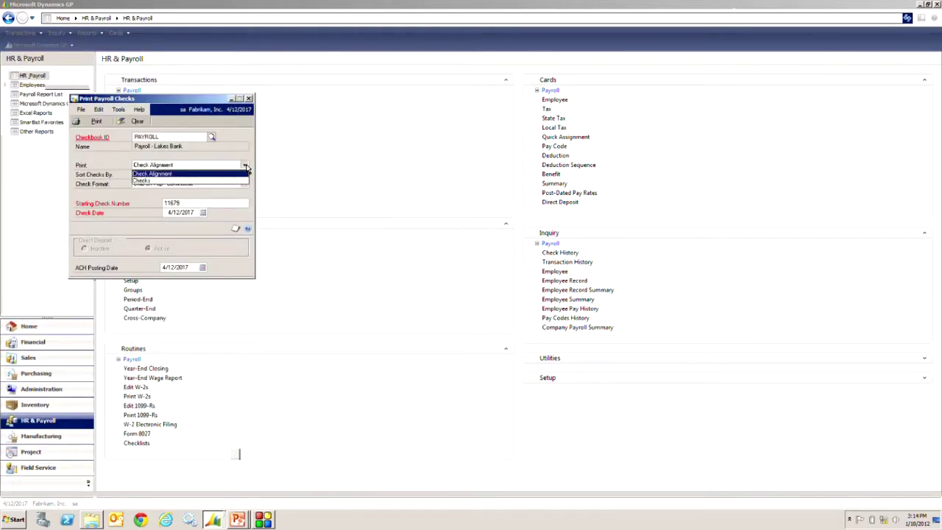
{"action": "left_click", "coordinate": [224, 183]}
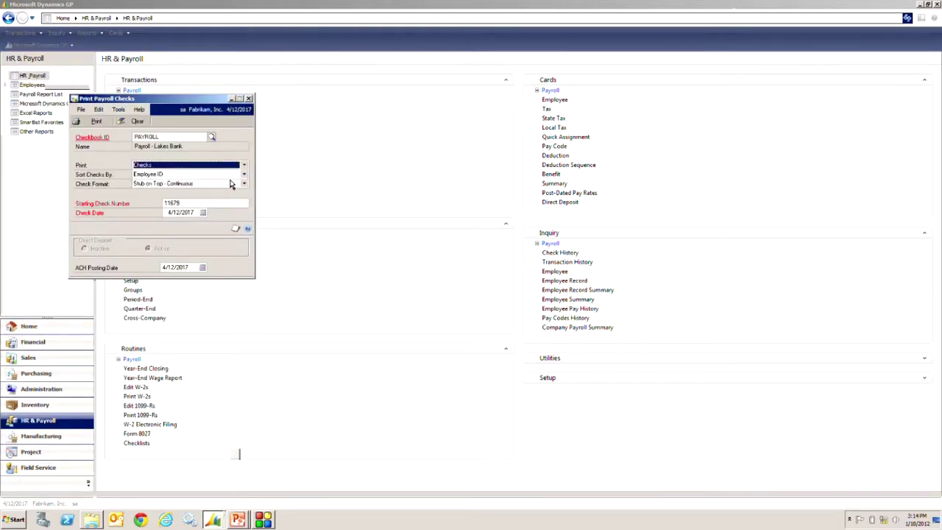
{"action": "left_click", "coordinate": [83, 122]}
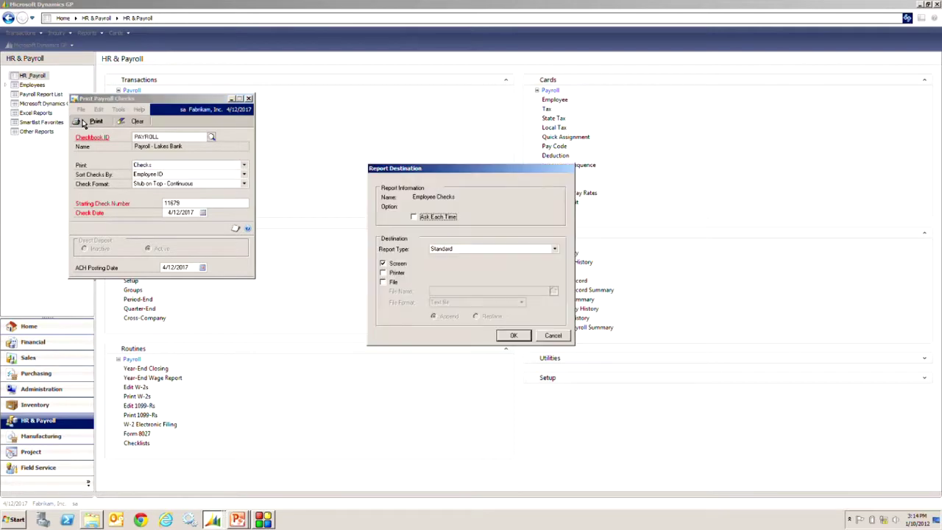
{"action": "left_click", "coordinate": [516, 336]}
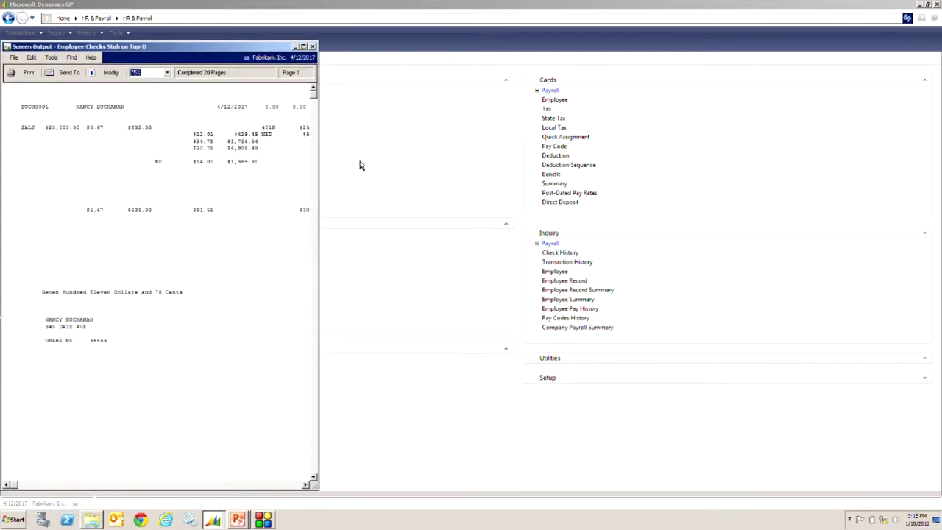
{"action": "left_click", "coordinate": [303, 47]}
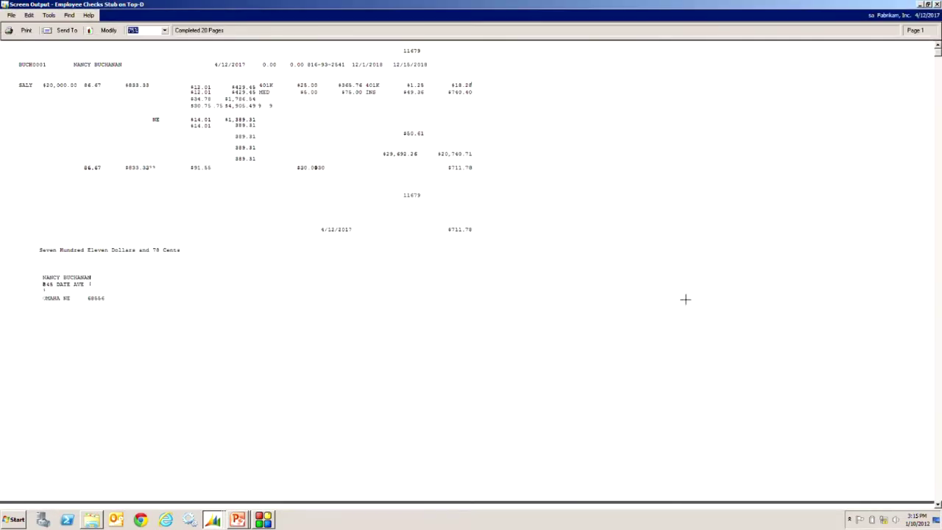
{"action": "left_click", "coordinate": [938, 5]}
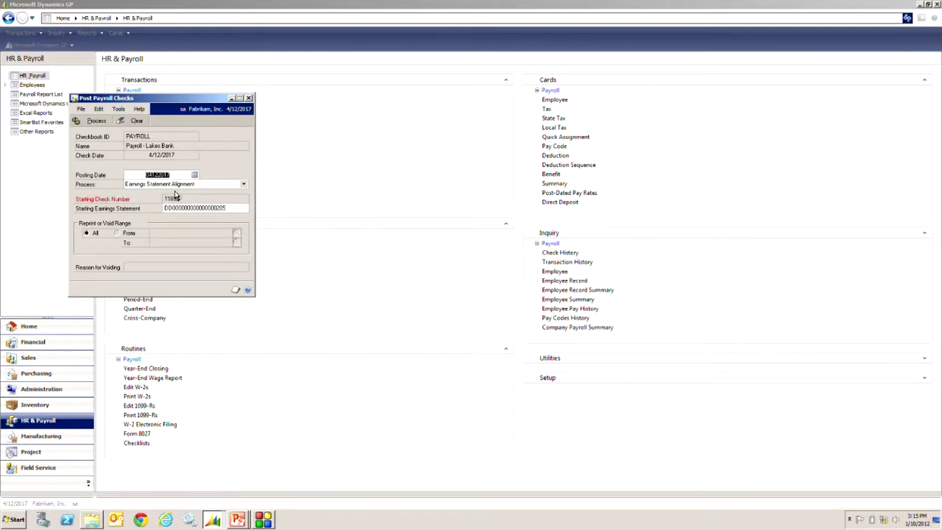
Step: Preview the 1-page direct deposit earnings statement alignment form on screen
{"action": "left_click", "coordinate": [96, 120]}
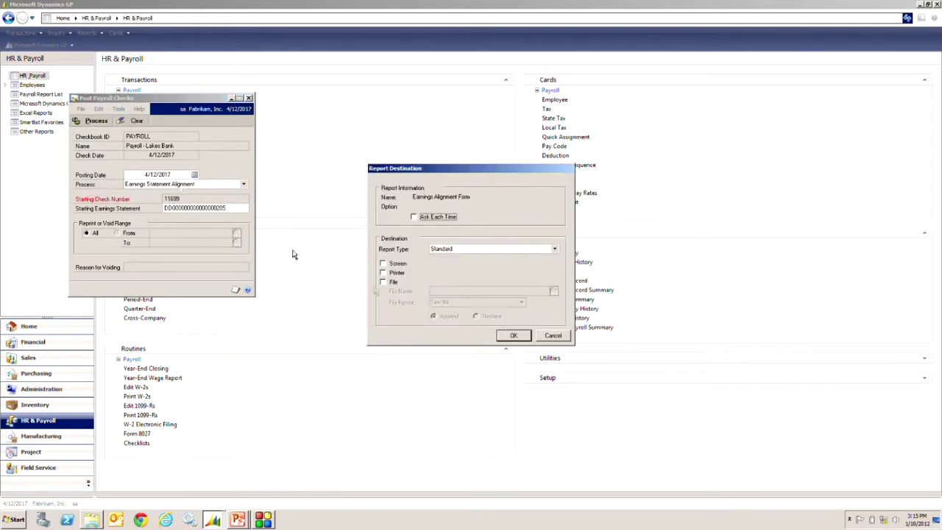
{"action": "left_click", "coordinate": [391, 265]}
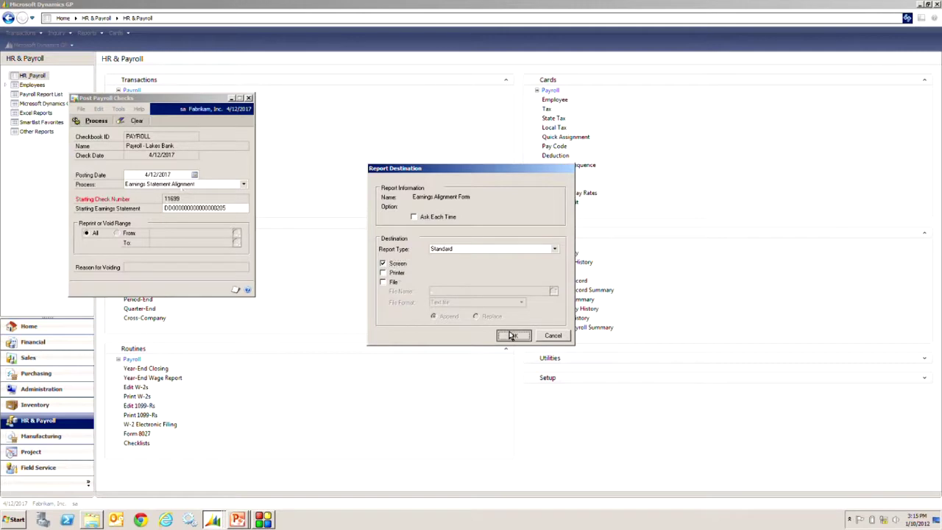
{"action": "left_click", "coordinate": [508, 335]}
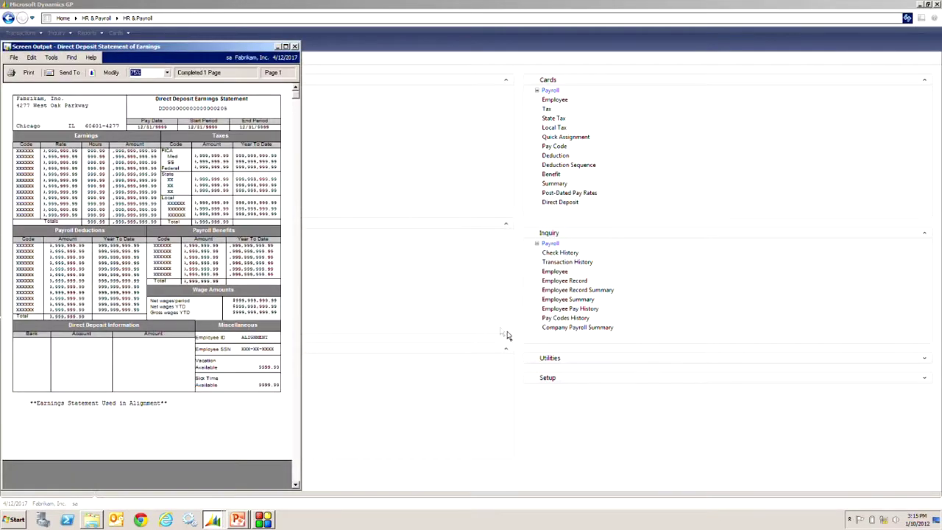
{"action": "left_click", "coordinate": [295, 46]}
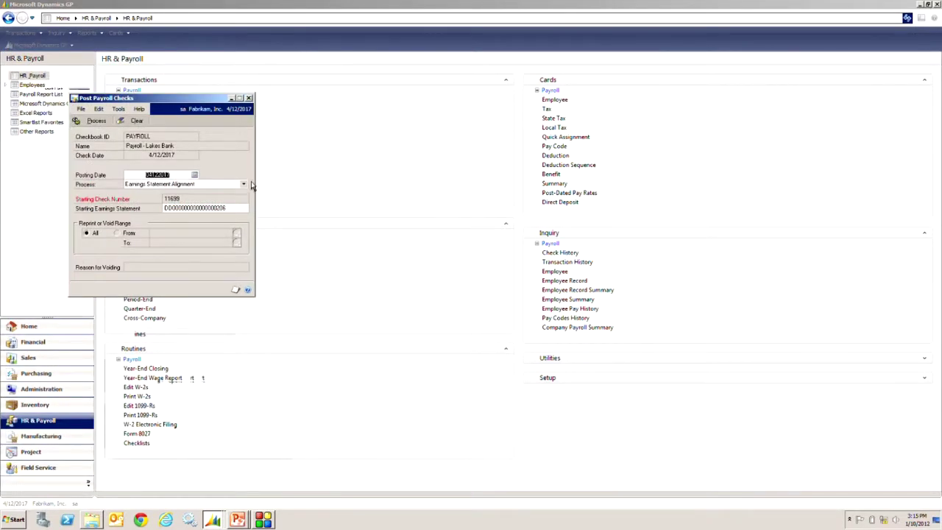
Step: Print the direct deposit earnings statements to screen and review the 2-page report
{"action": "left_click", "coordinate": [243, 184]}
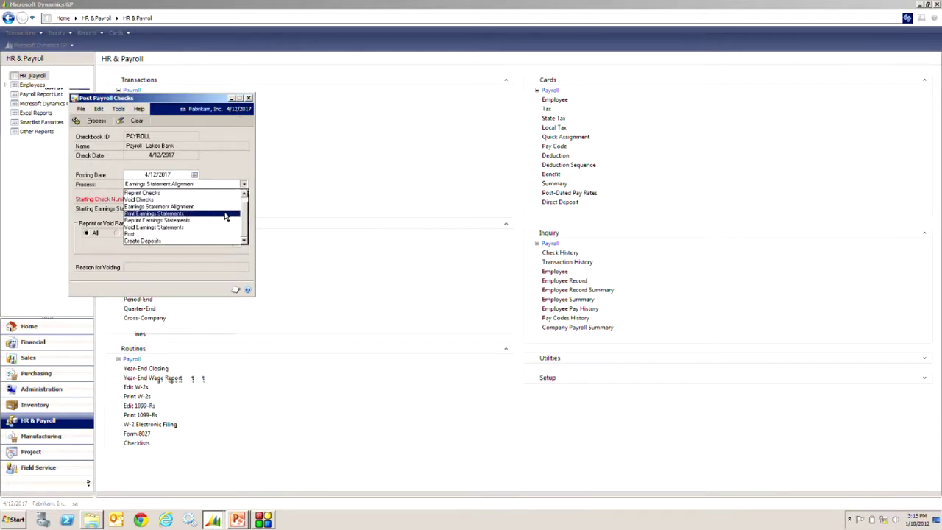
{"action": "left_click", "coordinate": [227, 213]}
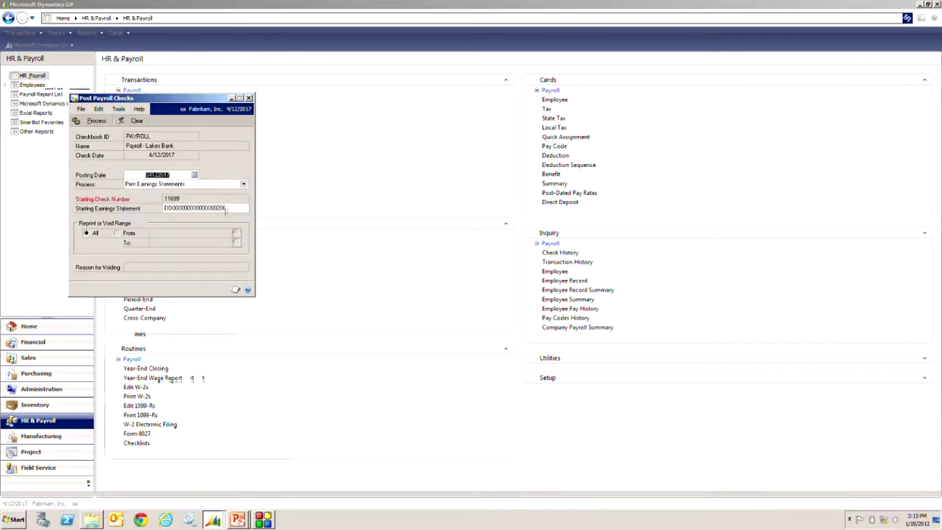
{"action": "left_click", "coordinate": [86, 121]}
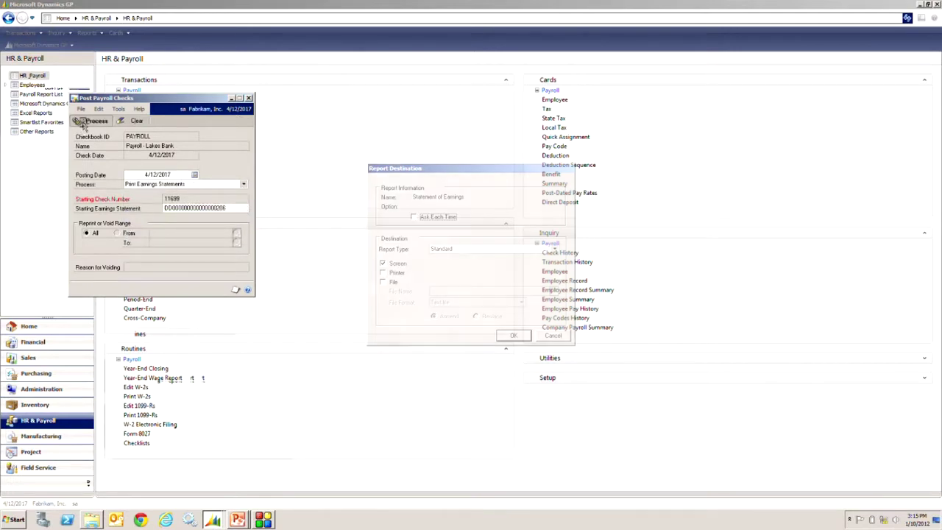
{"action": "left_click", "coordinate": [515, 338]}
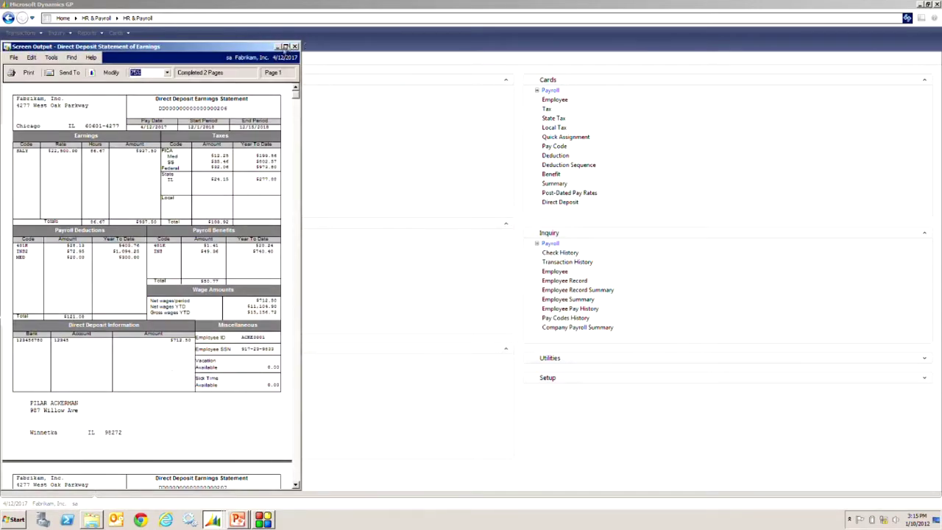
{"action": "left_click", "coordinate": [286, 46]}
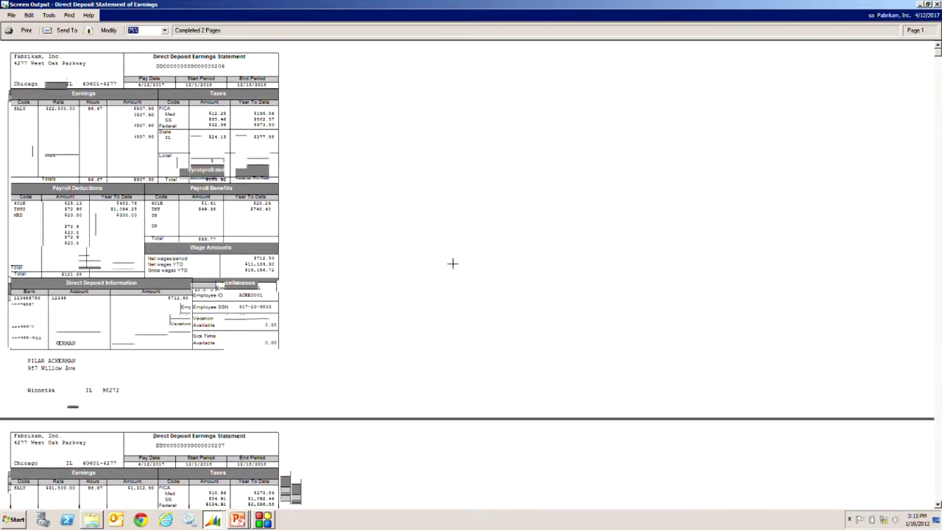
{"action": "scroll", "coordinate": [453, 263], "scroll_direction": "down", "scroll_amount": 5}
{"action": "left_click", "coordinate": [937, 5]}
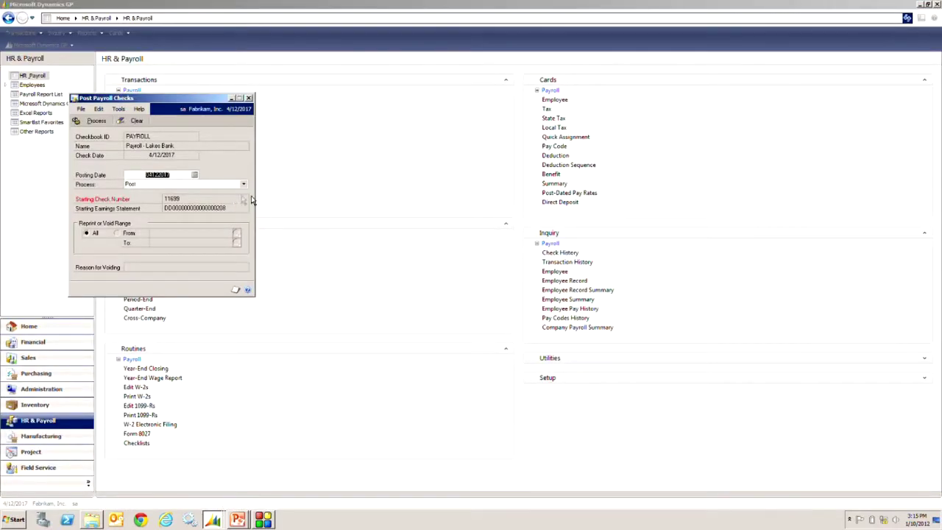
Step: Post the checks, sending the Direct Deposit Check Register and Check Posting Register to screen
{"action": "left_click", "coordinate": [96, 121]}
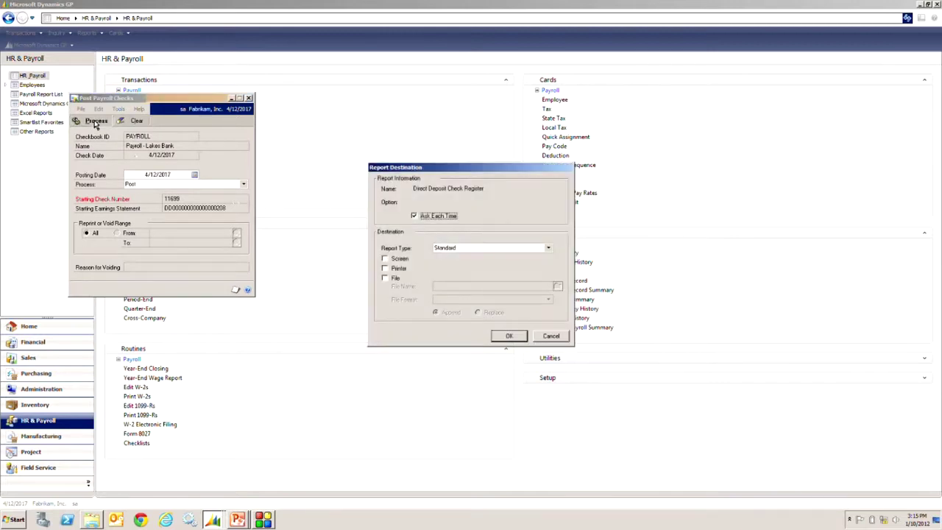
{"action": "left_click", "coordinate": [398, 259]}
{"action": "left_click", "coordinate": [508, 335]}
{"action": "left_click", "coordinate": [507, 336]}
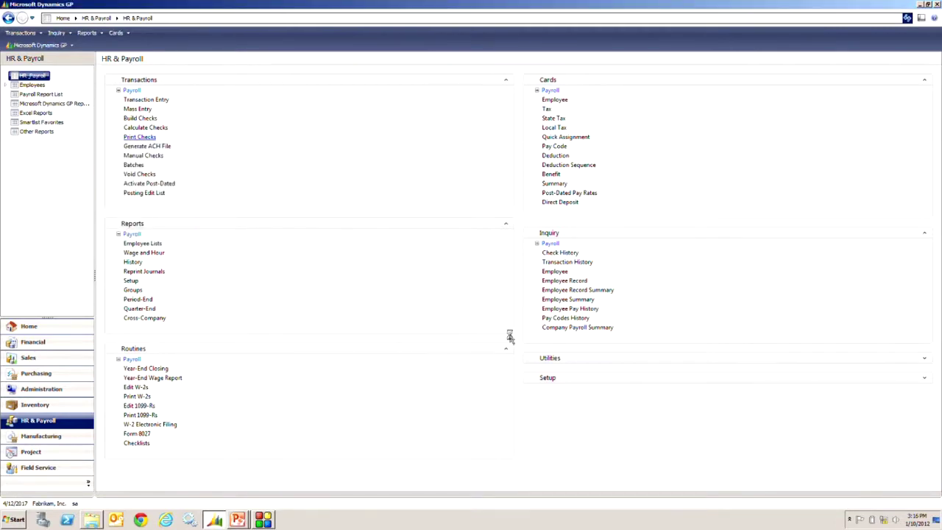
Step: Review and close the Direct Deposit Check, Check Posting and Pay Code registers
{"action": "left_click", "coordinate": [303, 46]}
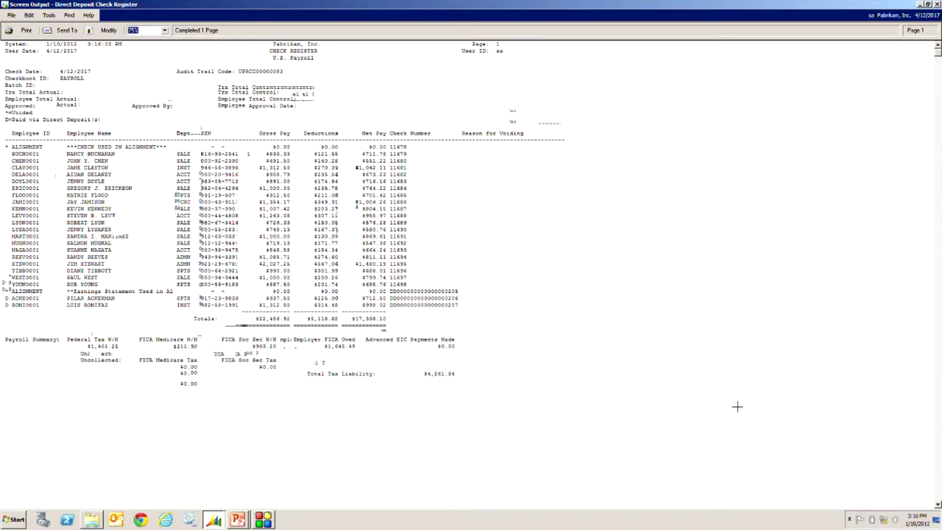
{"action": "left_click", "coordinate": [937, 5]}
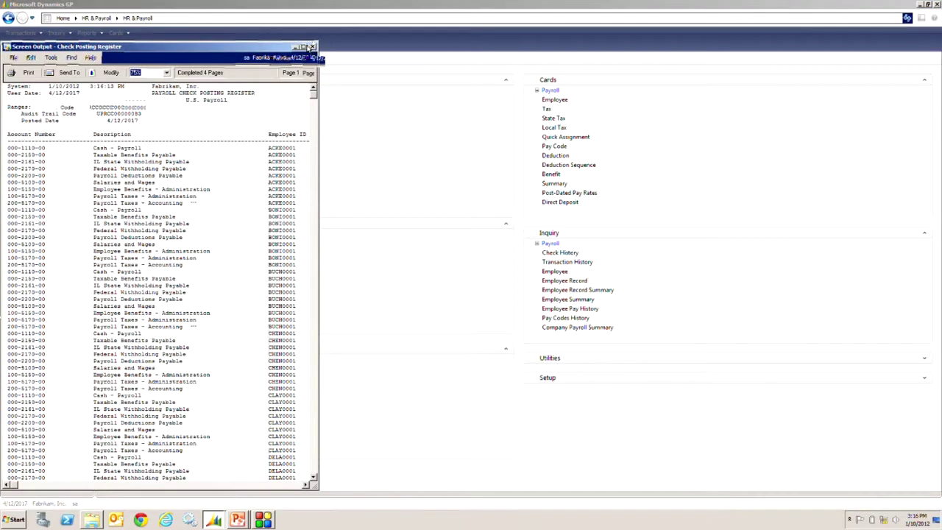
{"action": "left_click", "coordinate": [303, 46]}
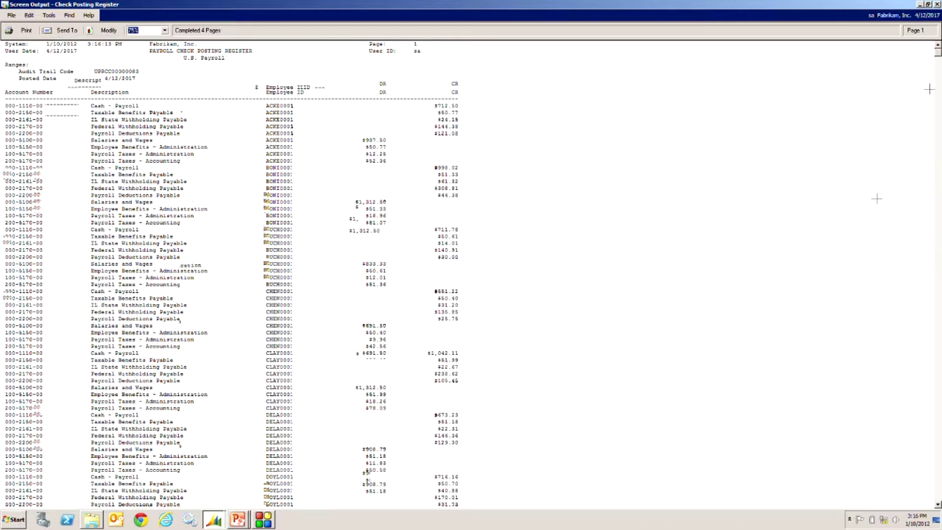
{"action": "left_click", "coordinate": [937, 5]}
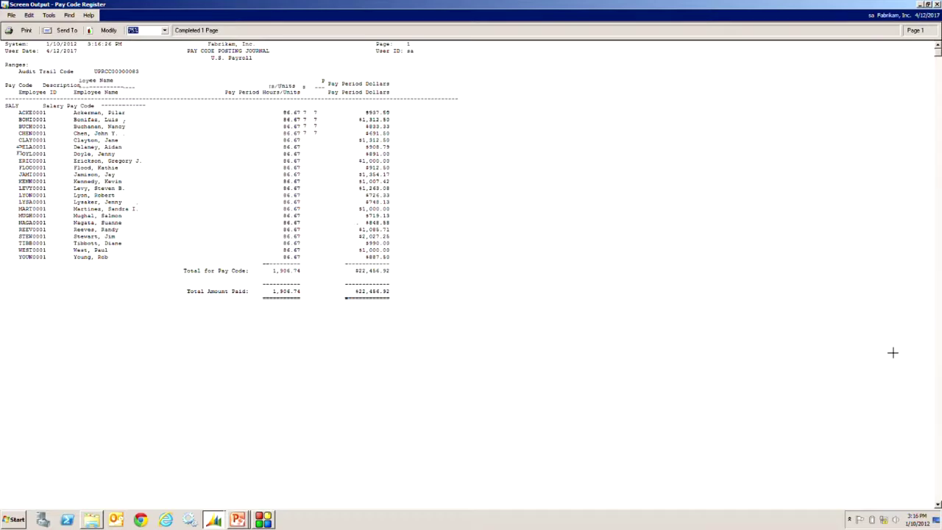
{"action": "left_click", "coordinate": [938, 5]}
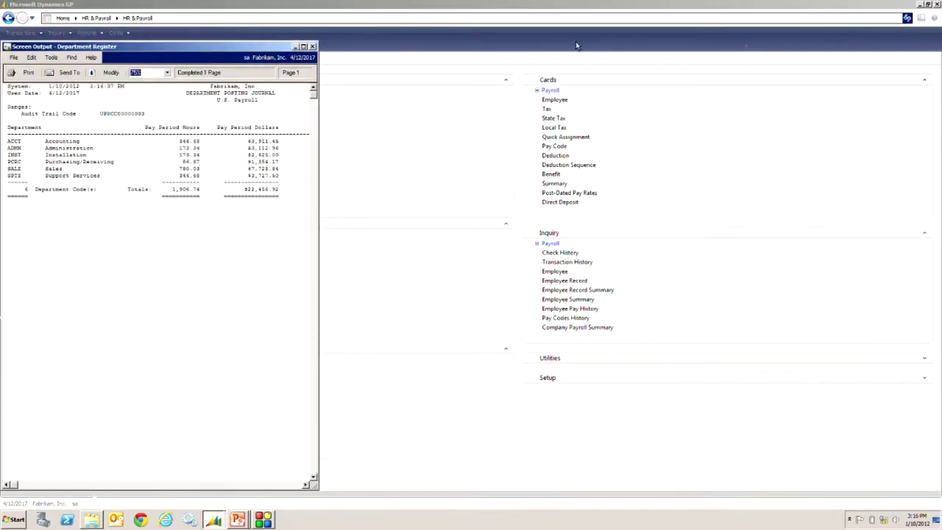
Step: Review and close the Department and Position registers, each totaling $22,456.92
{"action": "left_click", "coordinate": [304, 46]}
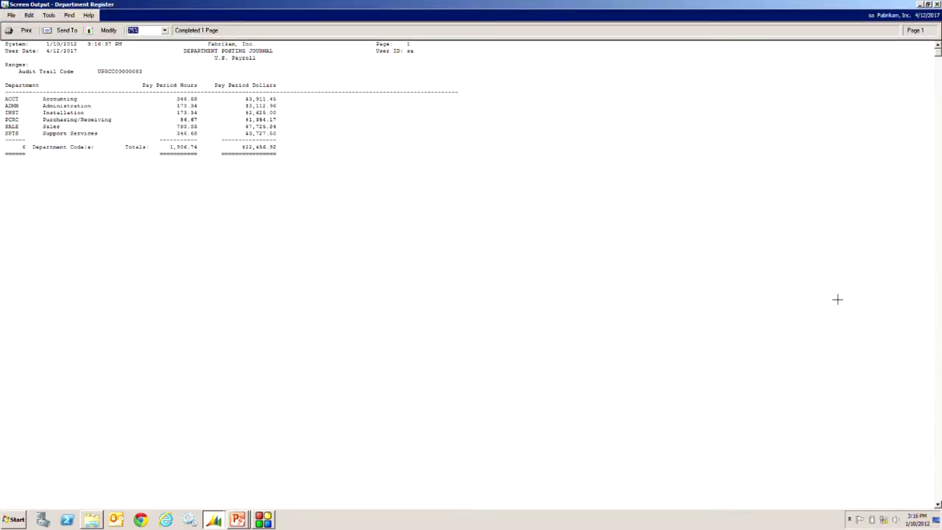
{"action": "left_click", "coordinate": [937, 4]}
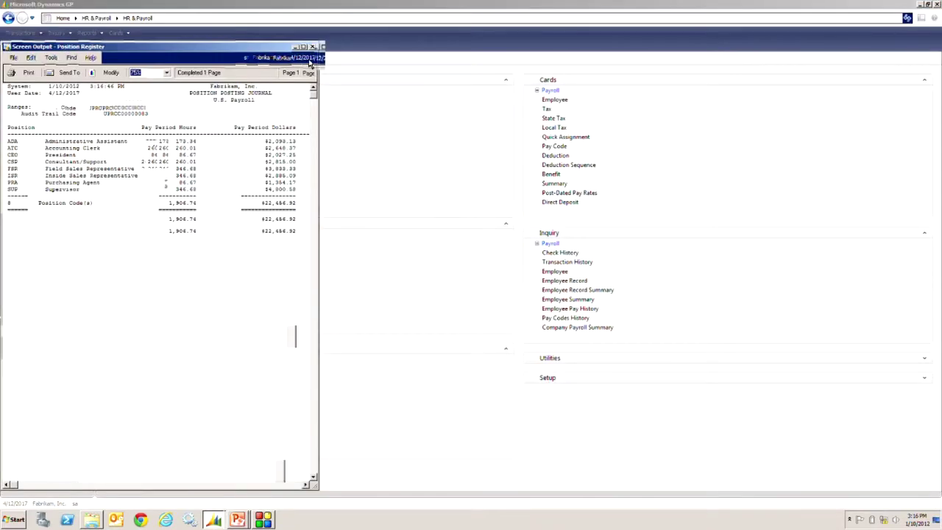
{"action": "left_click", "coordinate": [303, 46]}
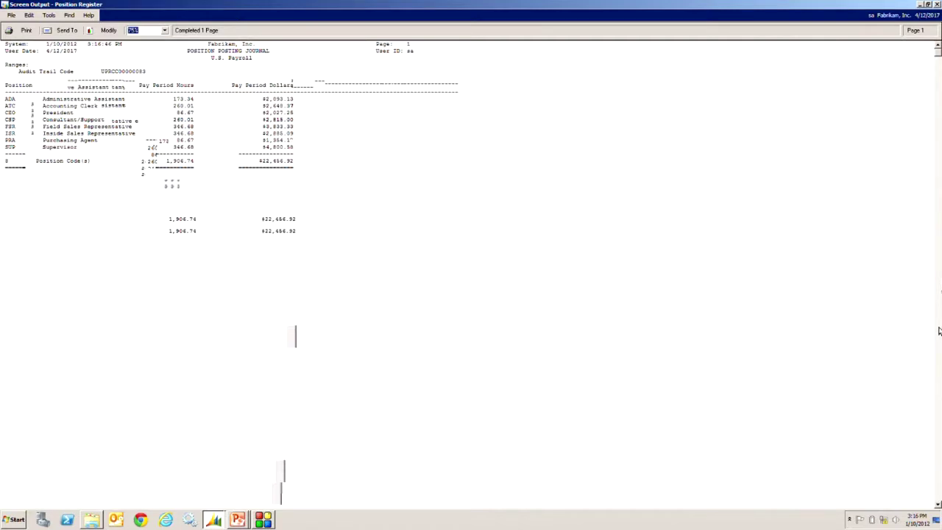
{"action": "left_click", "coordinate": [937, 4]}
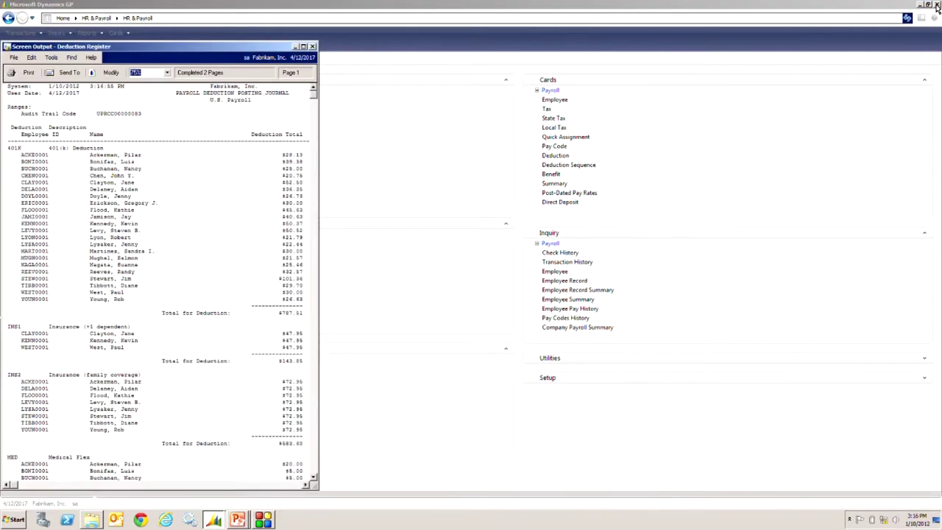
Step: Review and close the Deduction, Benefit and State Tax registers
{"action": "left_click", "coordinate": [303, 46]}
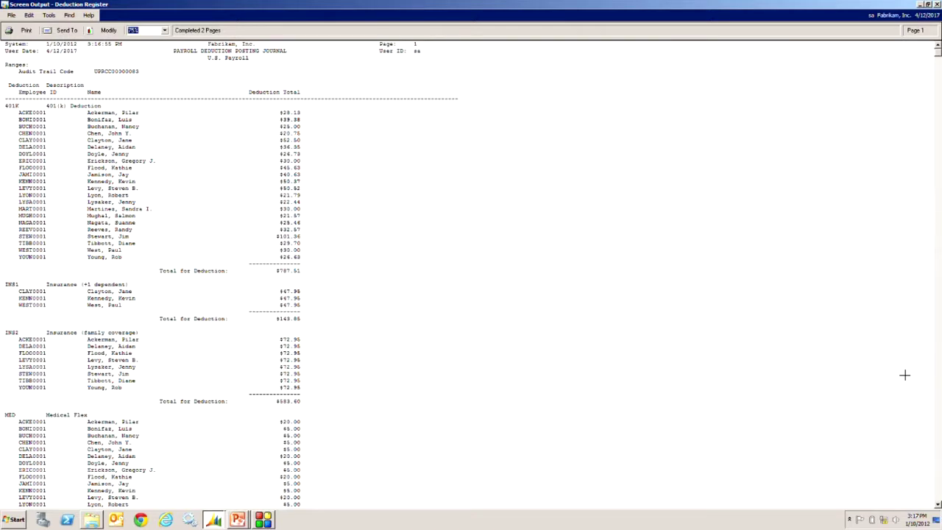
{"action": "left_click", "coordinate": [937, 5]}
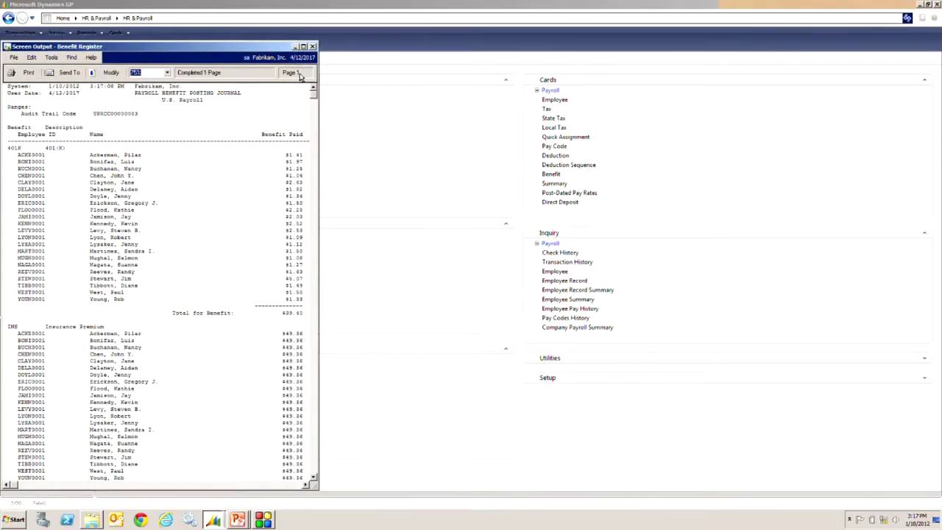
{"action": "left_click", "coordinate": [304, 47]}
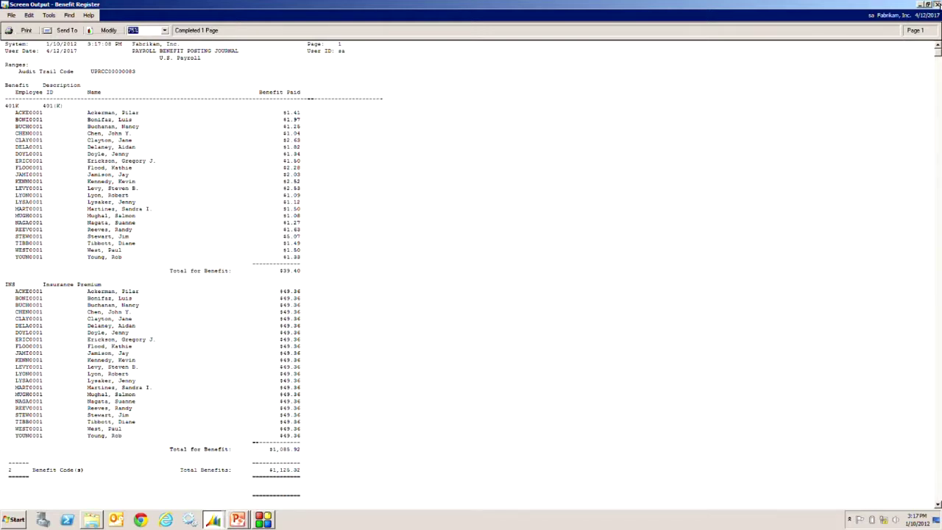
{"action": "left_click", "coordinate": [937, 5]}
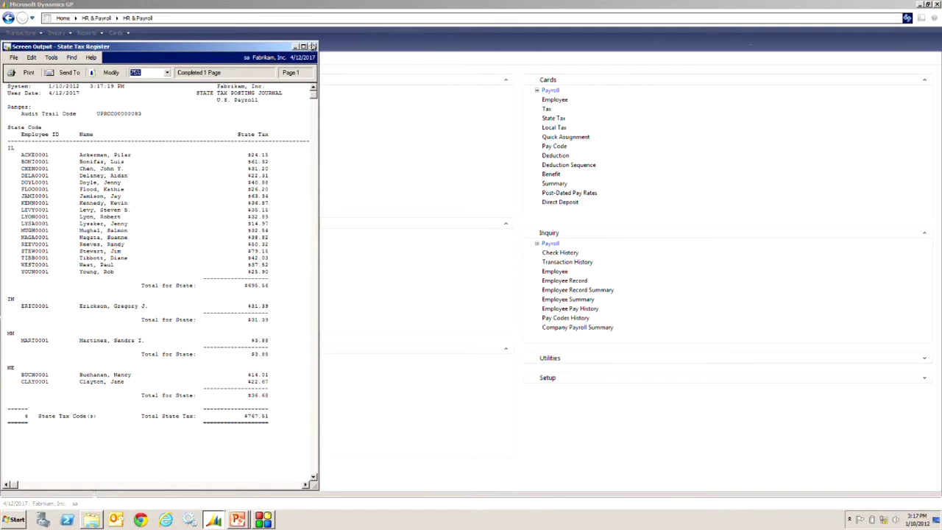
{"action": "left_click", "coordinate": [305, 47]}
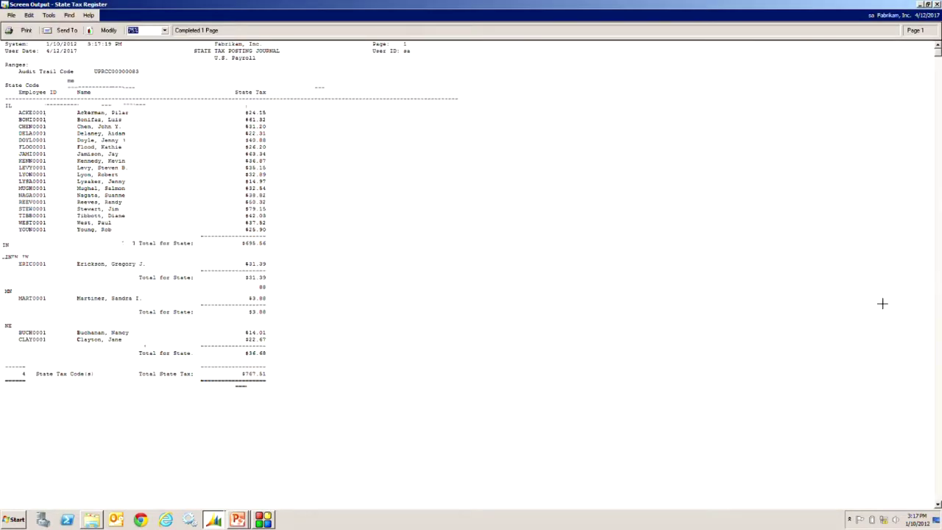
{"action": "left_click", "coordinate": [937, 5]}
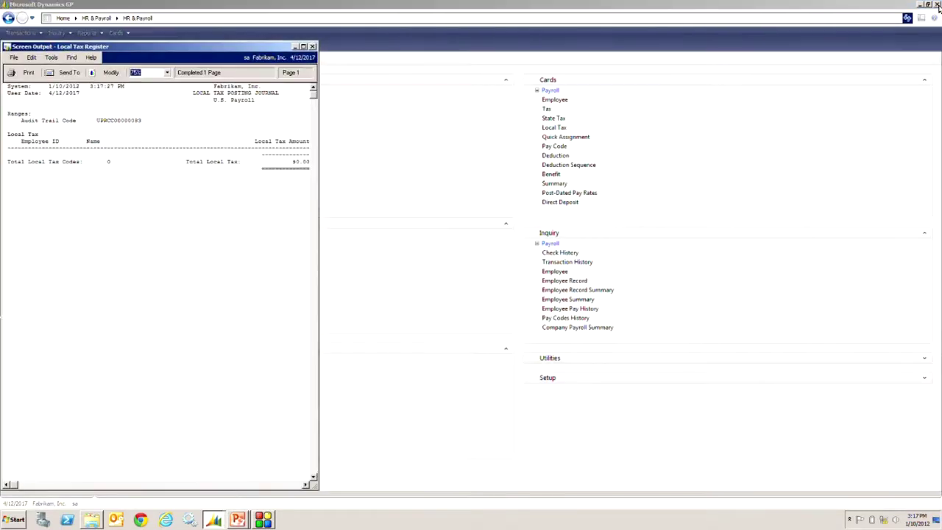
Step: Close the Local Tax Register, then review the Checkbook Posting Journal and Direct Deposit Register
{"action": "left_click", "coordinate": [312, 47]}
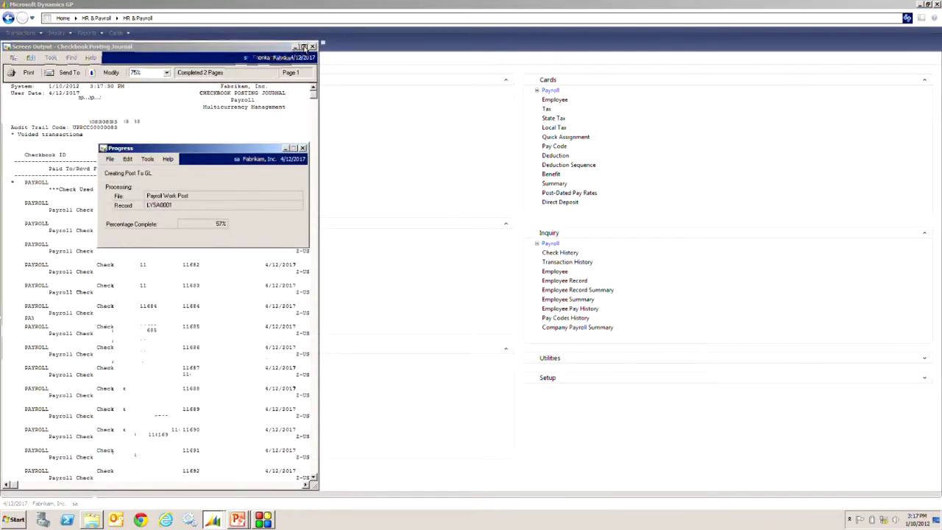
{"action": "left_click", "coordinate": [304, 47]}
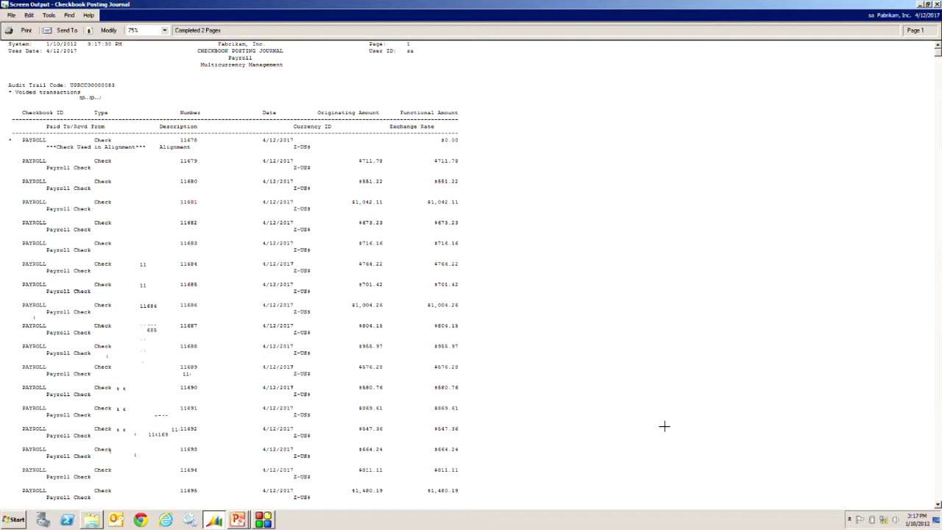
{"action": "left_click", "coordinate": [937, 4]}
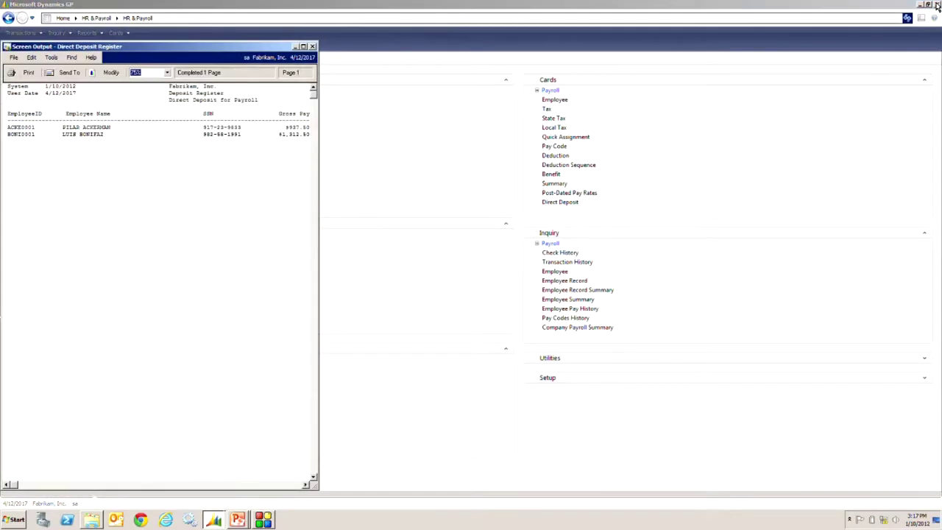
{"action": "left_click", "coordinate": [304, 48]}
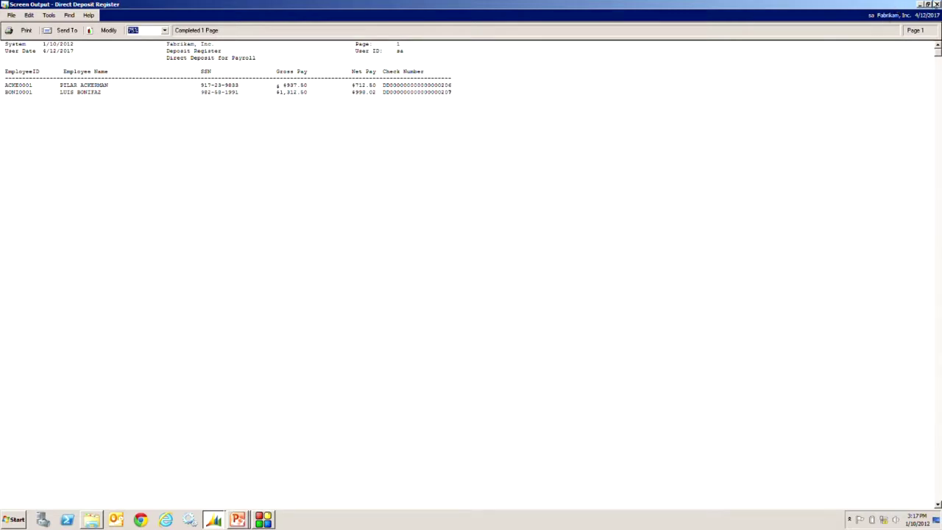
{"action": "left_click", "coordinate": [937, 5]}
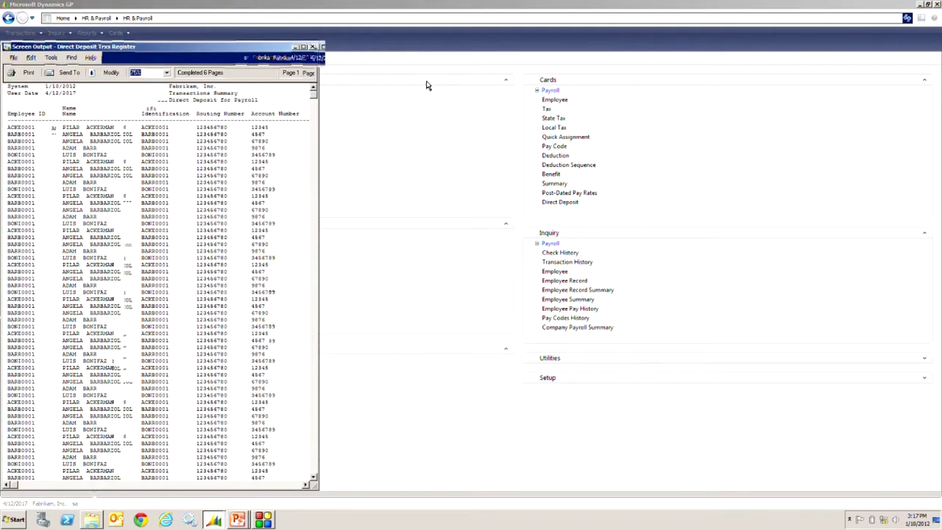
Step: Maximize the 6-page Direct Deposit Trx Register to review each employee's deposits
{"action": "left_click", "coordinate": [305, 47]}
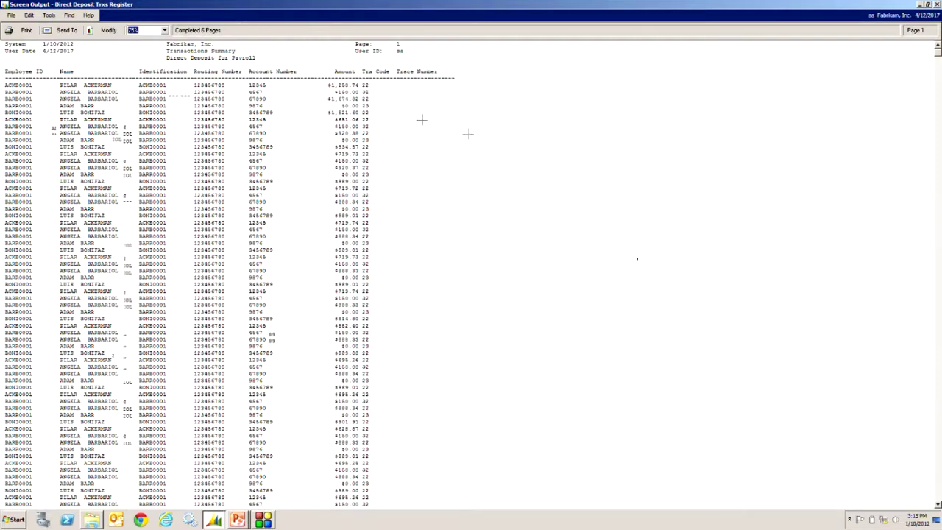
{"action": "left_click", "coordinate": [936, 4]}
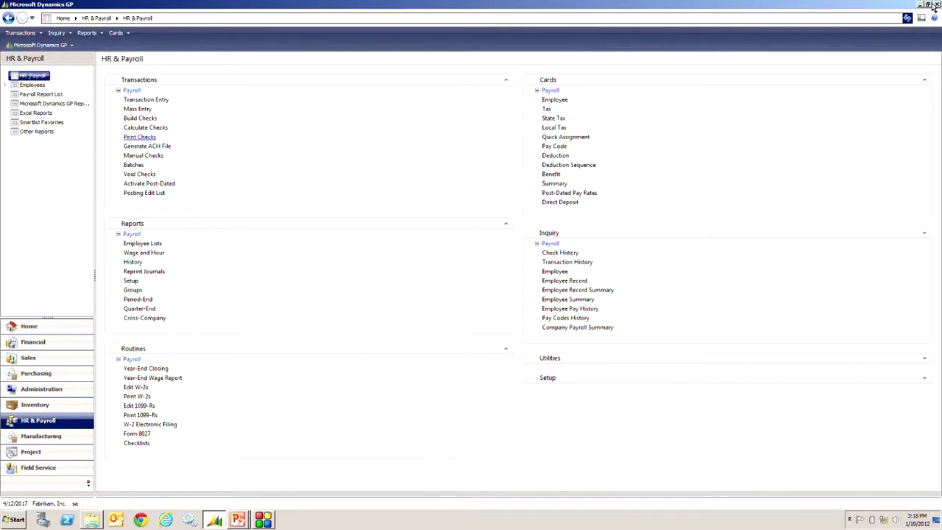